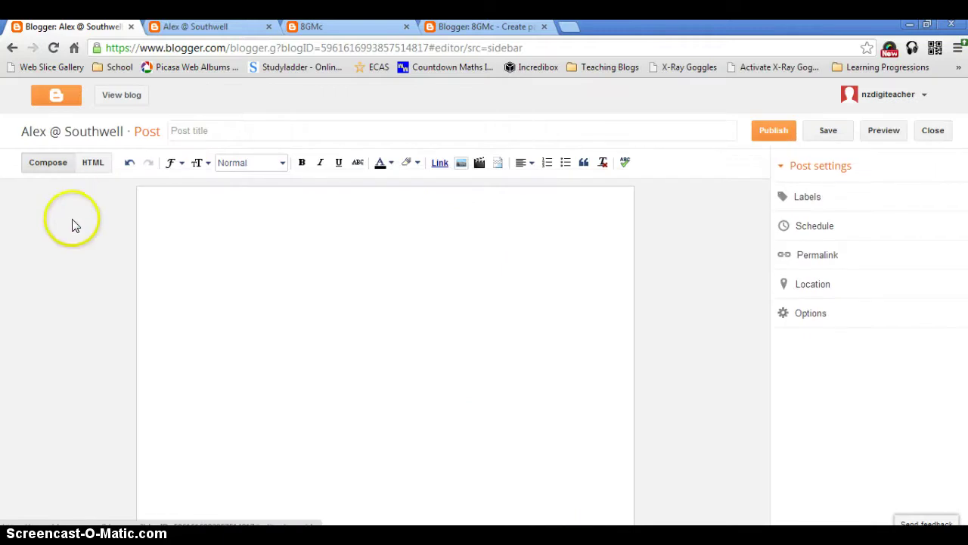
click(181, 191)
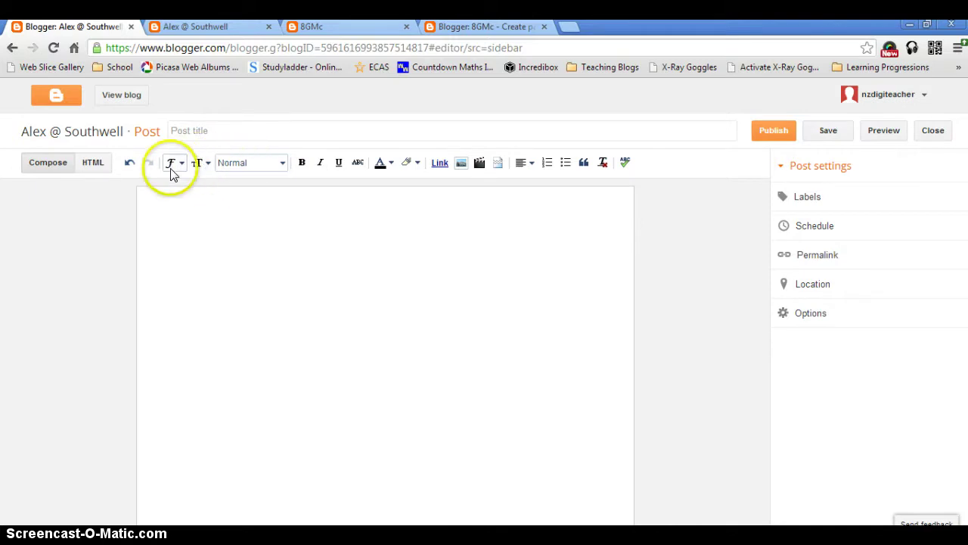
click(96, 162)
click(50, 163)
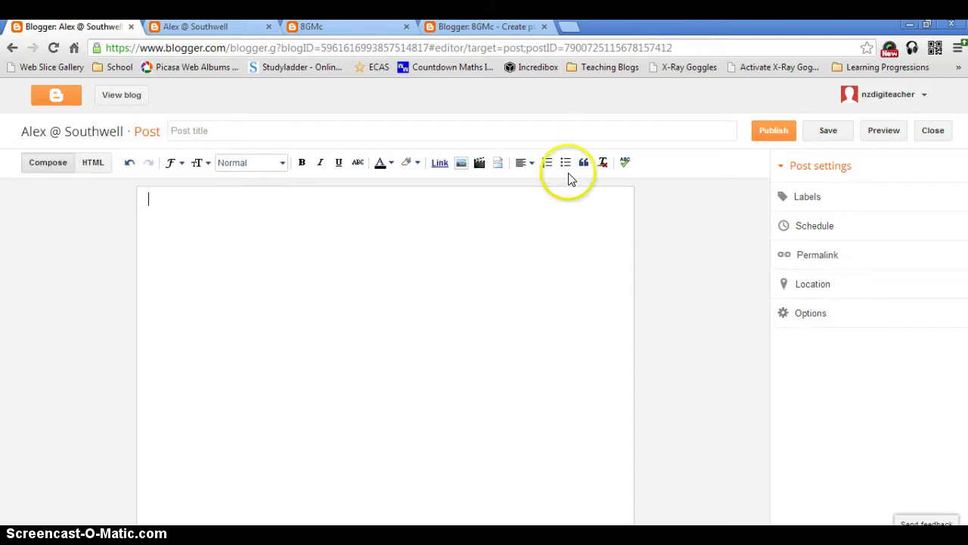
Step: Title the post "My first post" and enter "This is the first post I have made on my blog. I am so excited!!!!" as its body
click(205, 128)
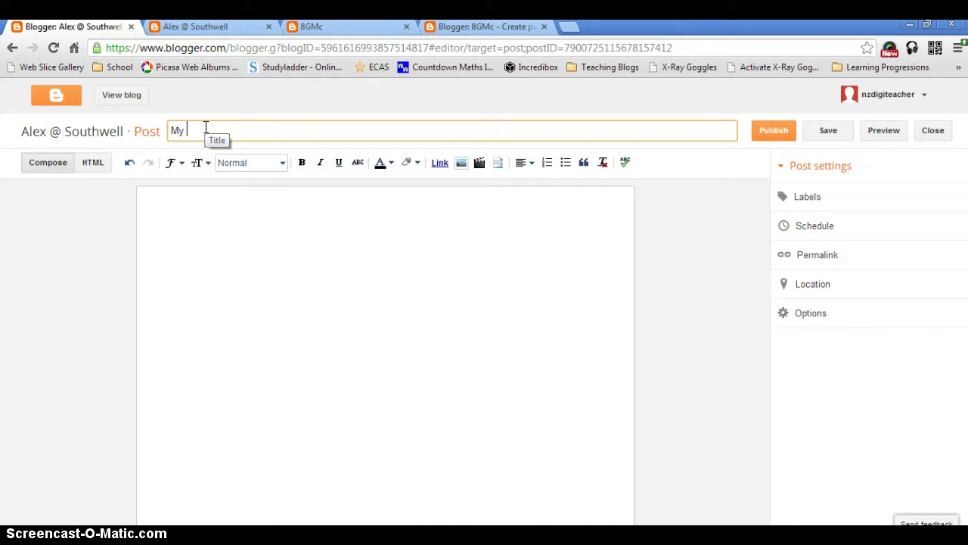
text(My first post)
click(196, 203)
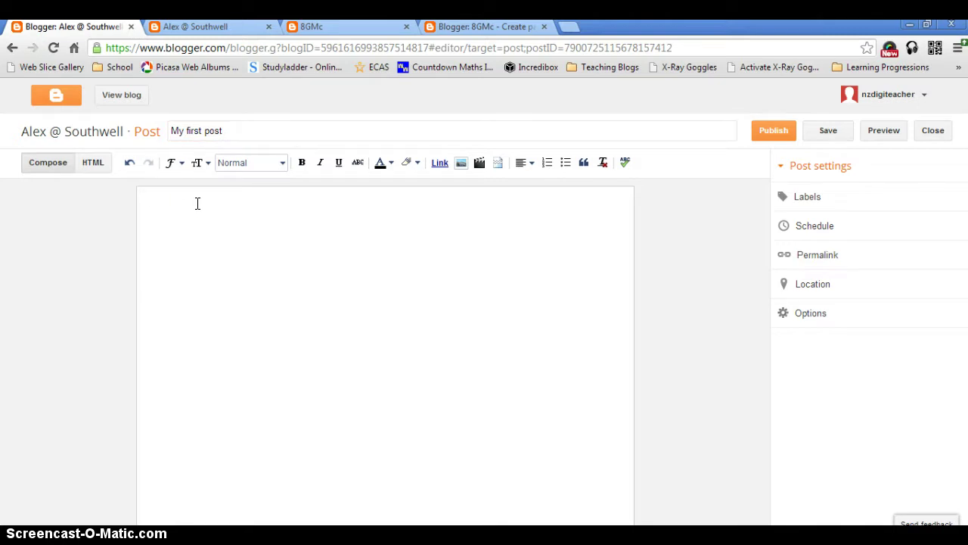
text(This is the first post I have made on my)
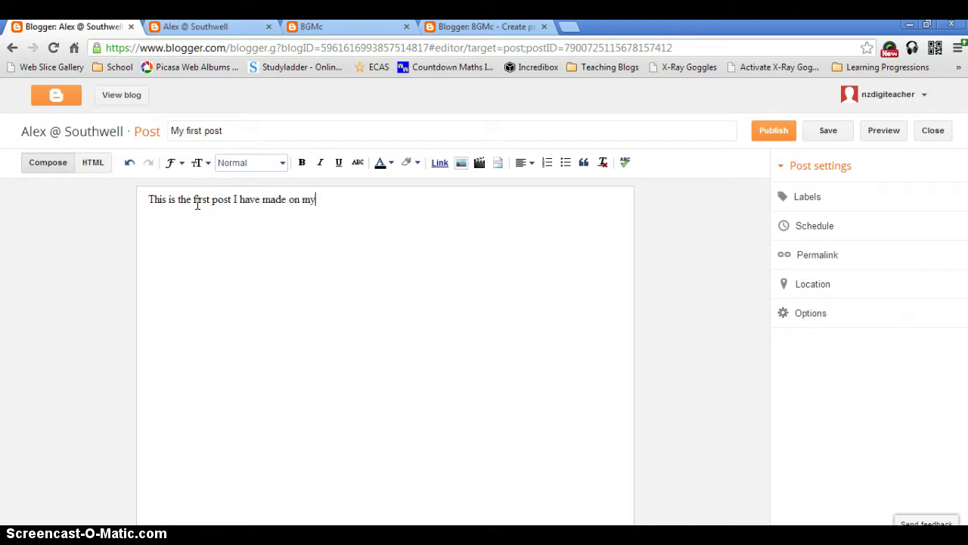
text( blog. I am so excited!!!!)
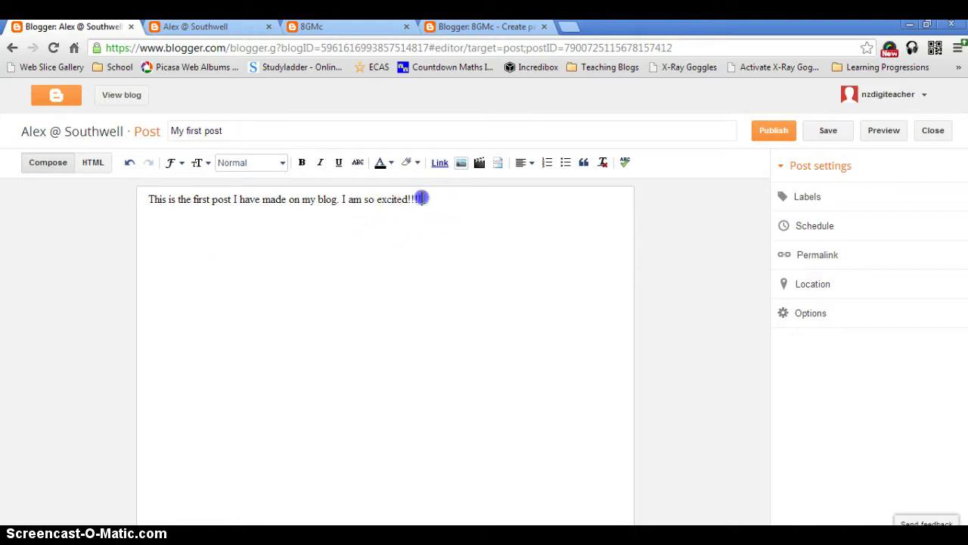
Step: Apply a red background highlight to "excited!!!!" at the end of the post text
drag(421, 197, 376, 198)
click(409, 162)
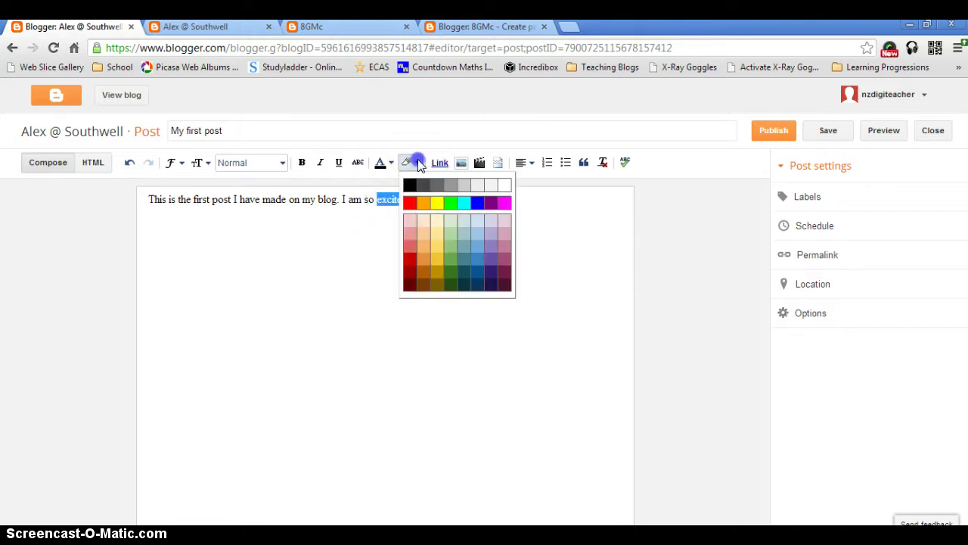
click(409, 201)
click(426, 201)
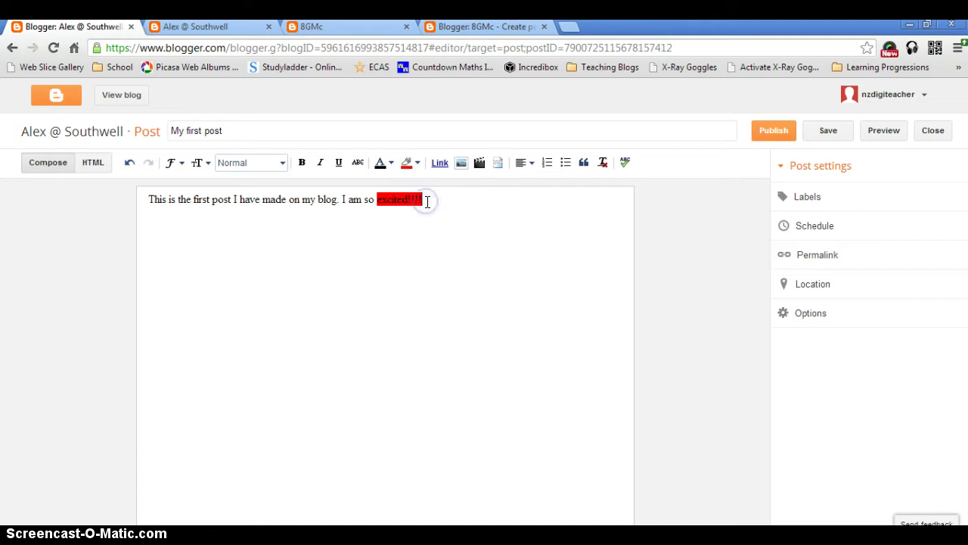
Step: Format the word "This" at the start of the post in the Verdana font at the Largest size
click(148, 198)
drag(149, 198, 166, 199)
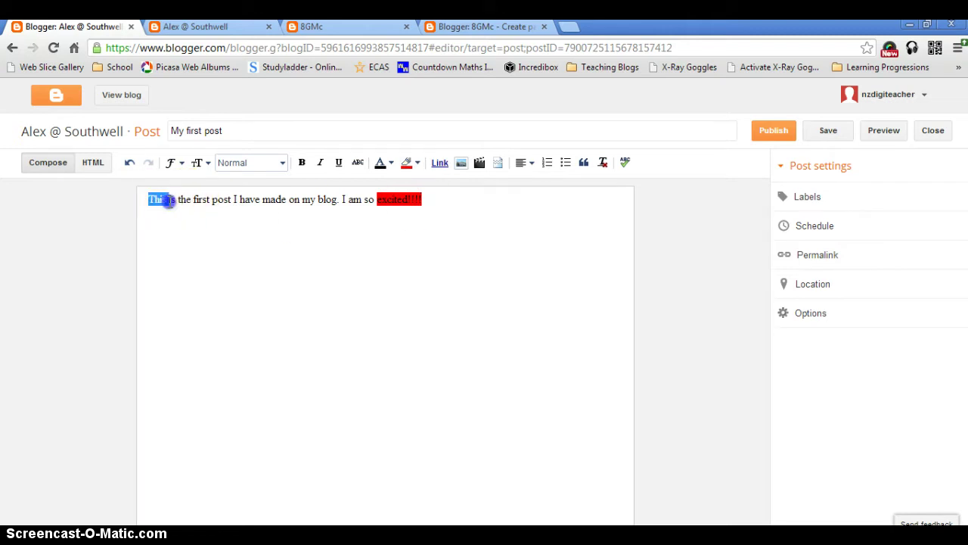
click(173, 163)
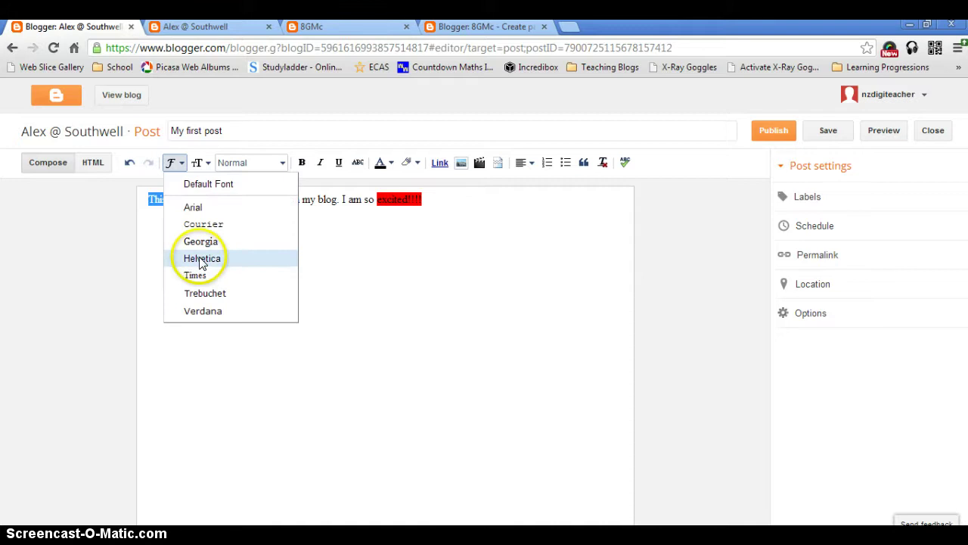
click(194, 274)
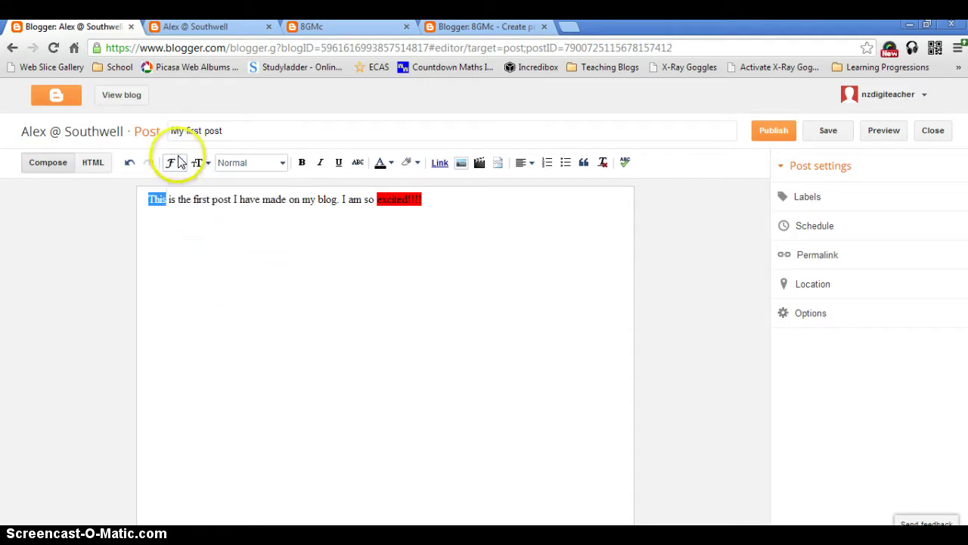
click(173, 163)
click(201, 311)
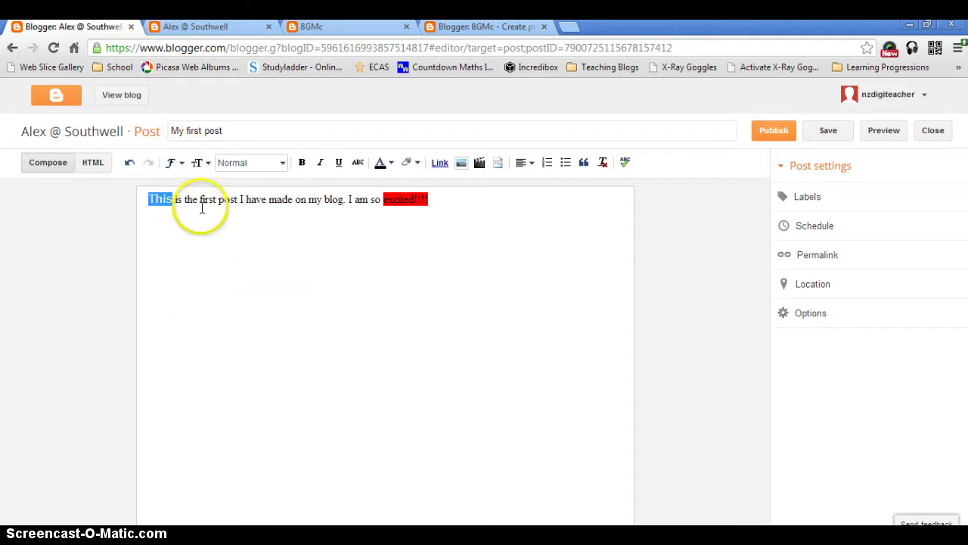
click(198, 163)
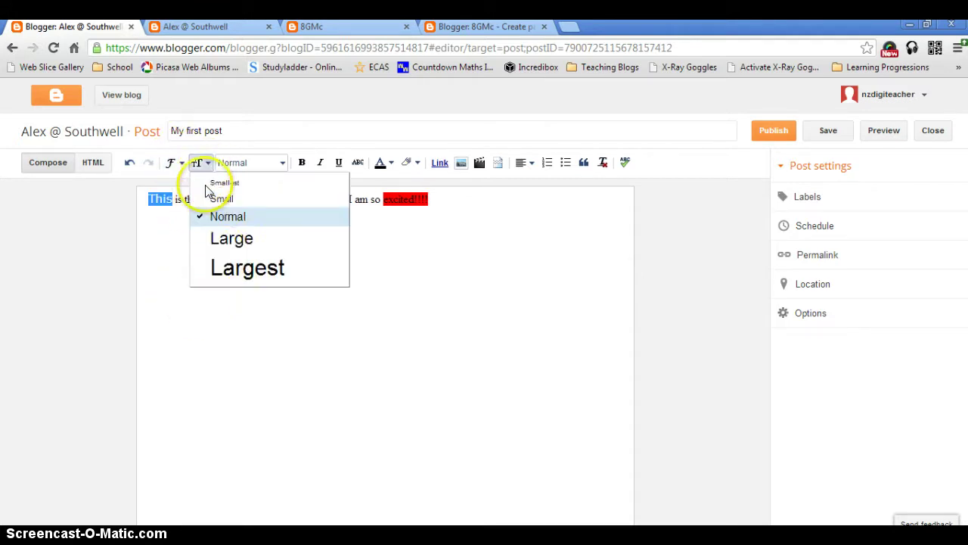
click(225, 268)
click(246, 261)
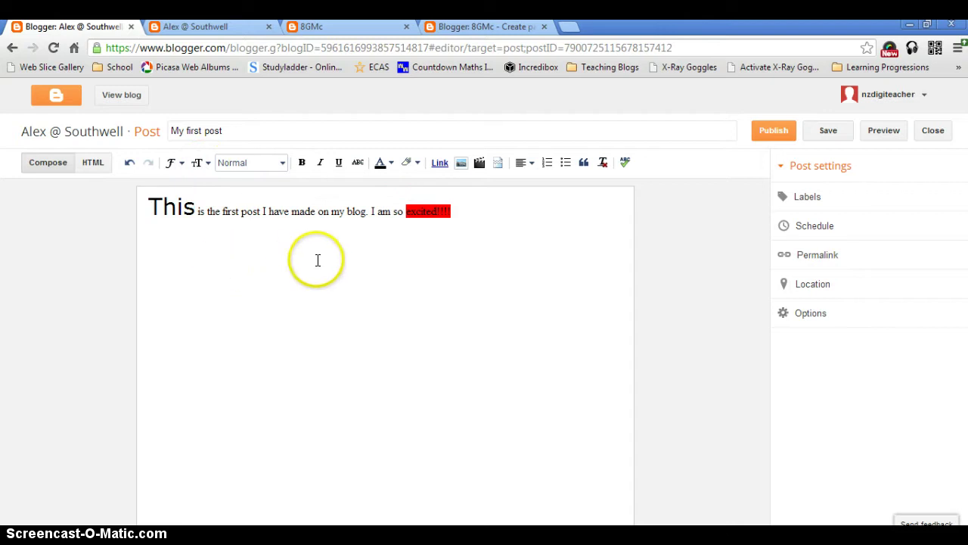
Step: Make the words "I have made" in the post italic and underlined
drag(263, 211, 318, 212)
click(320, 162)
click(338, 161)
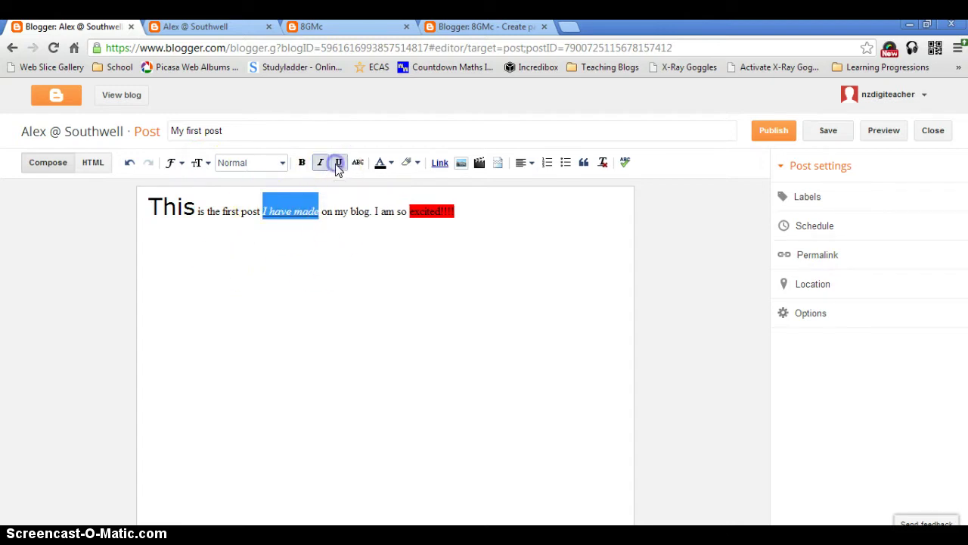
click(340, 227)
click(467, 220)
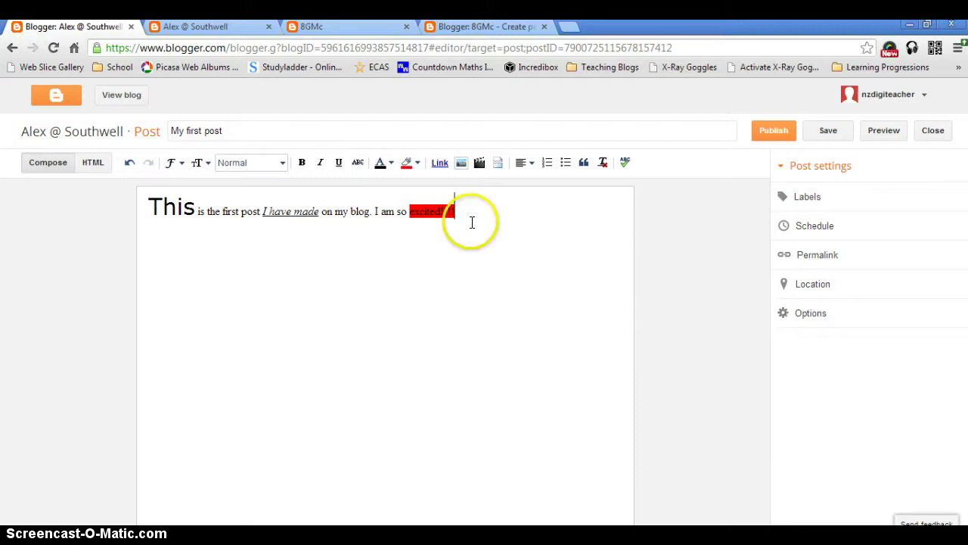
Step: Add the labels "blog" and "writing" to the post, separated by a comma
click(808, 198)
click(806, 225)
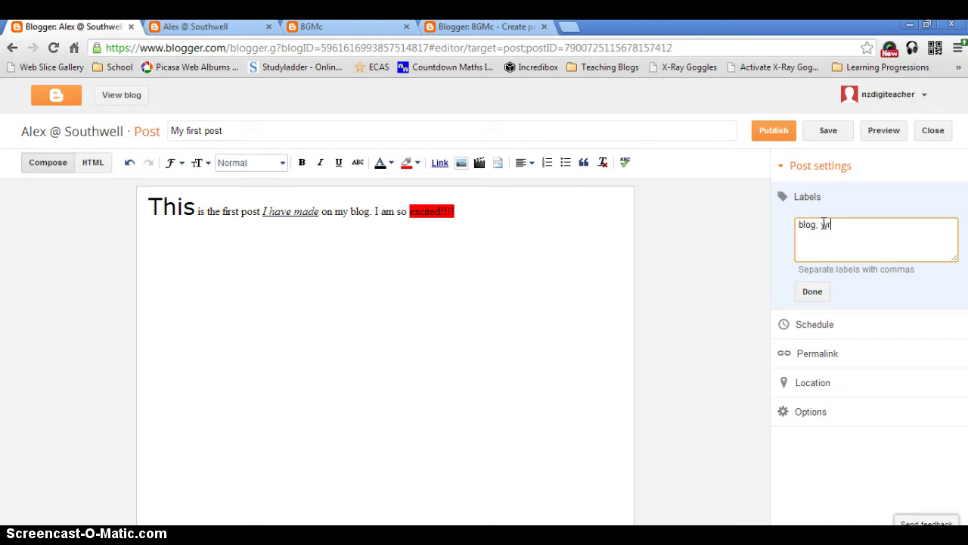
click(824, 224)
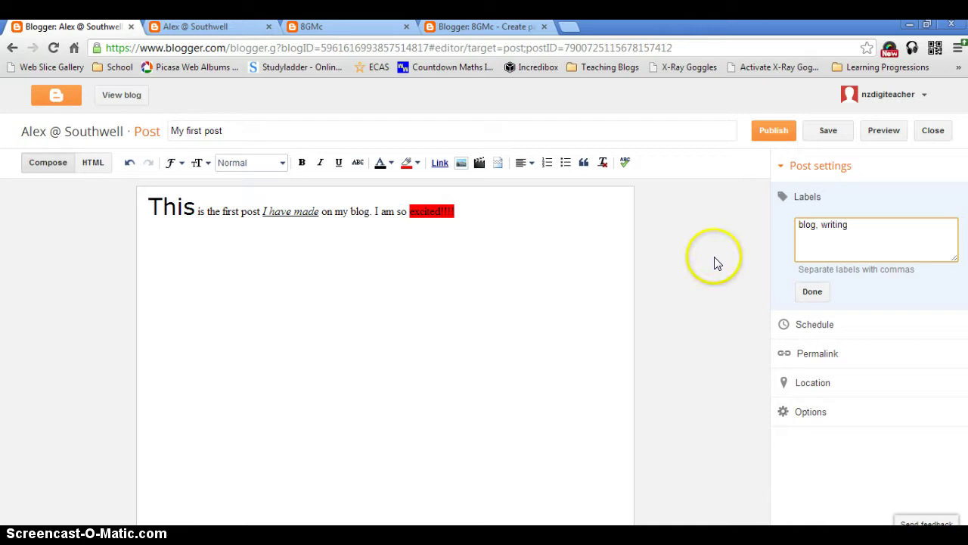
click(475, 205)
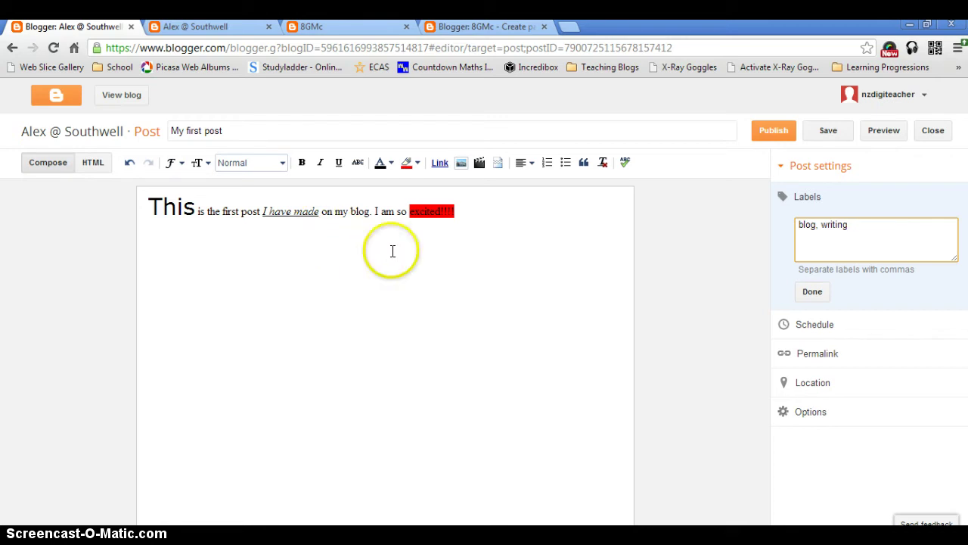
Step: Publish the post and open the live blog to check the post, its archive entry and its labels
click(773, 133)
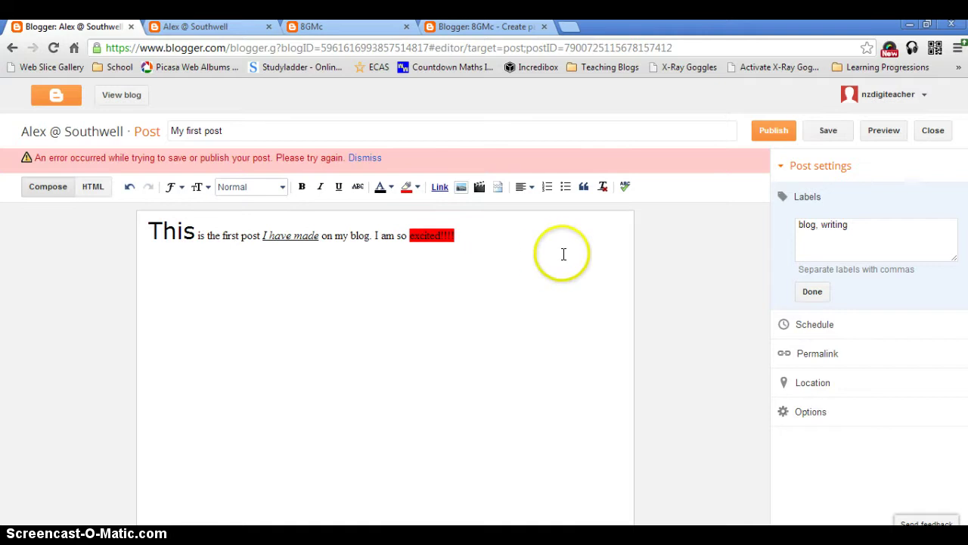
click(766, 132)
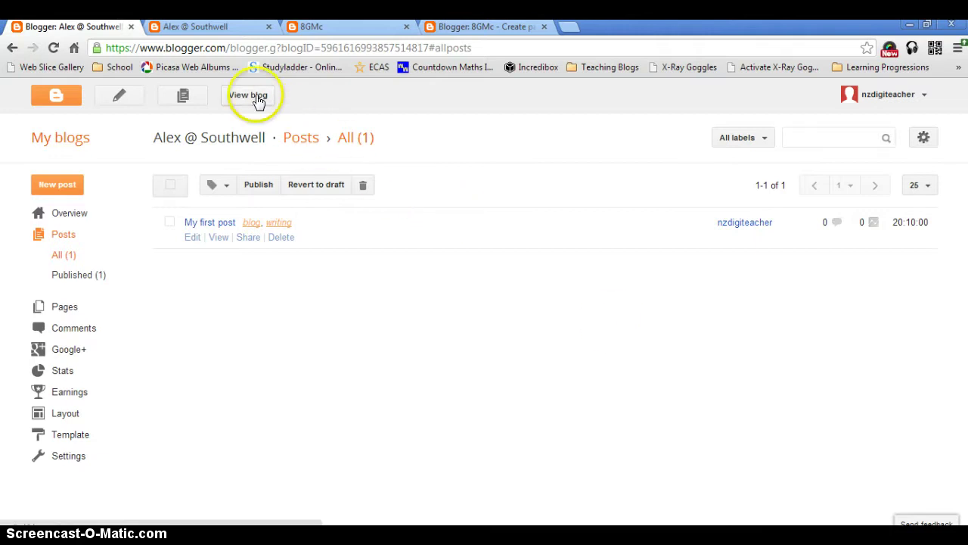
click(257, 98)
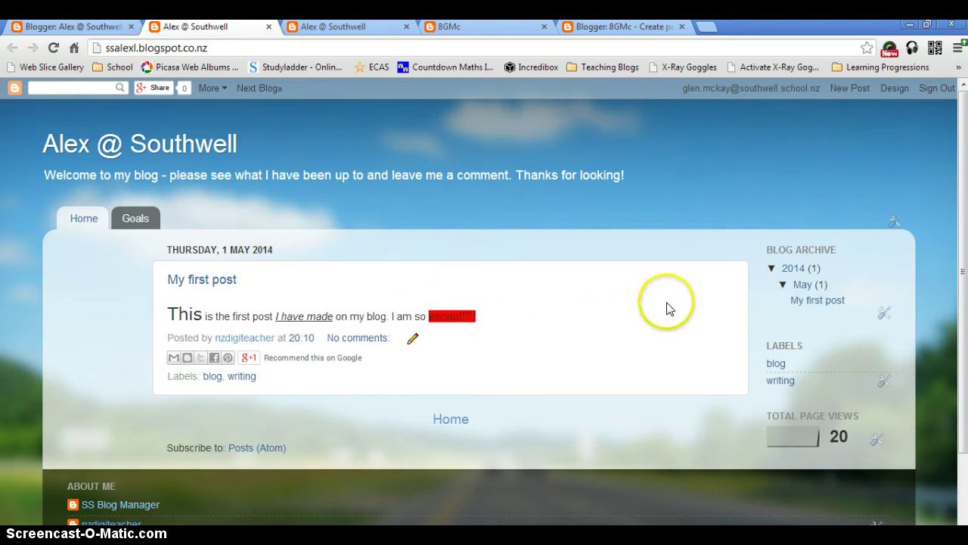
click(832, 305)
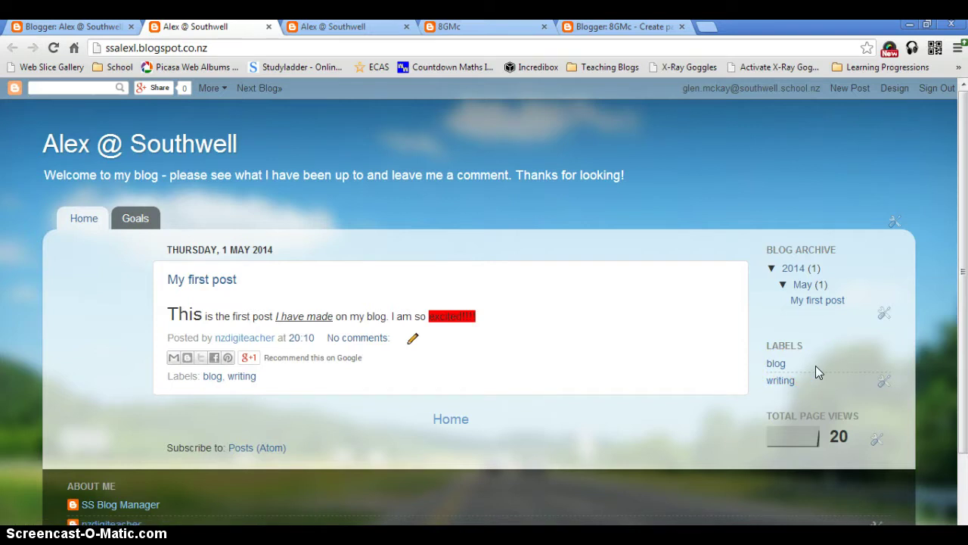
Step: Switch to the 8GMc class blog and display only its posts labelled "camp"
click(511, 31)
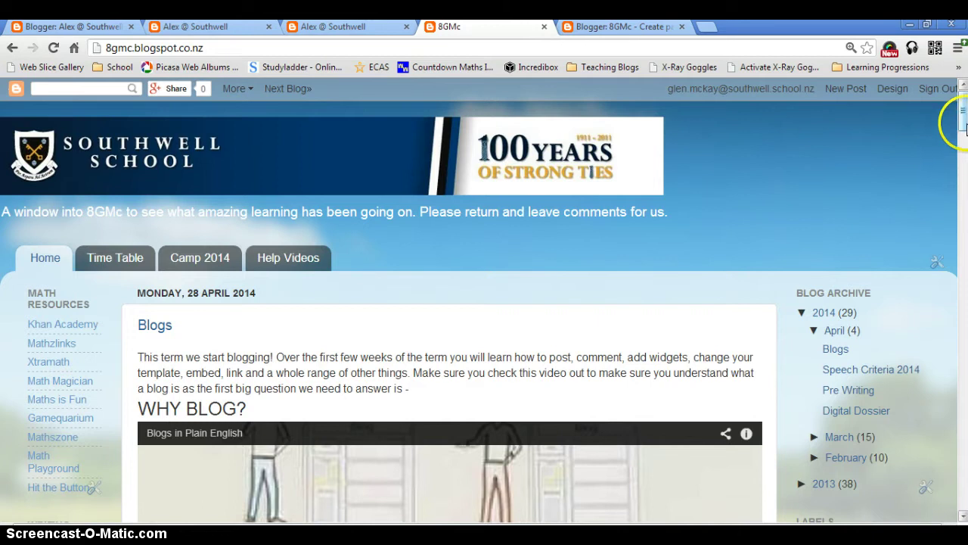
drag(962, 128, 963, 162)
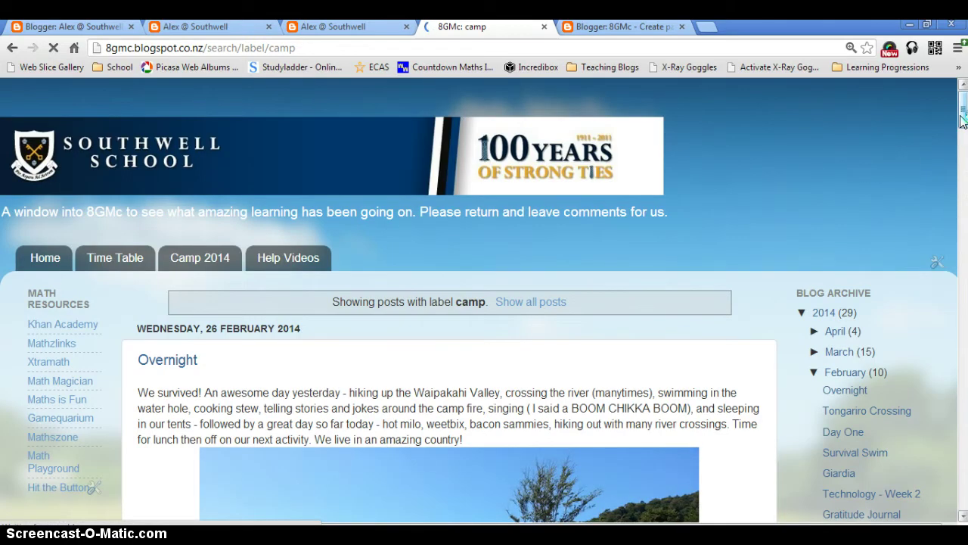
drag(963, 121, 957, 102)
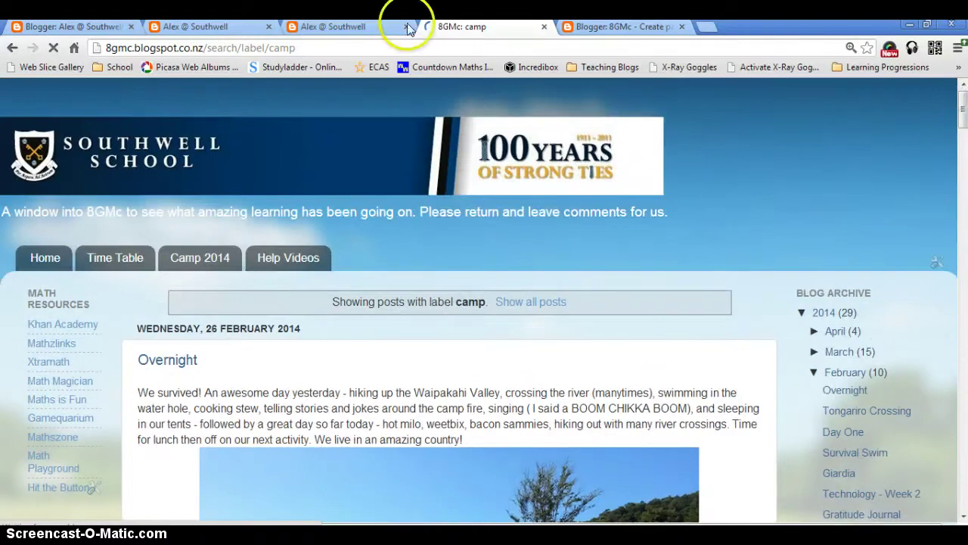
Step: Return to the student blog, and from there to its list of posts to view the options available for "My first post"
click(234, 28)
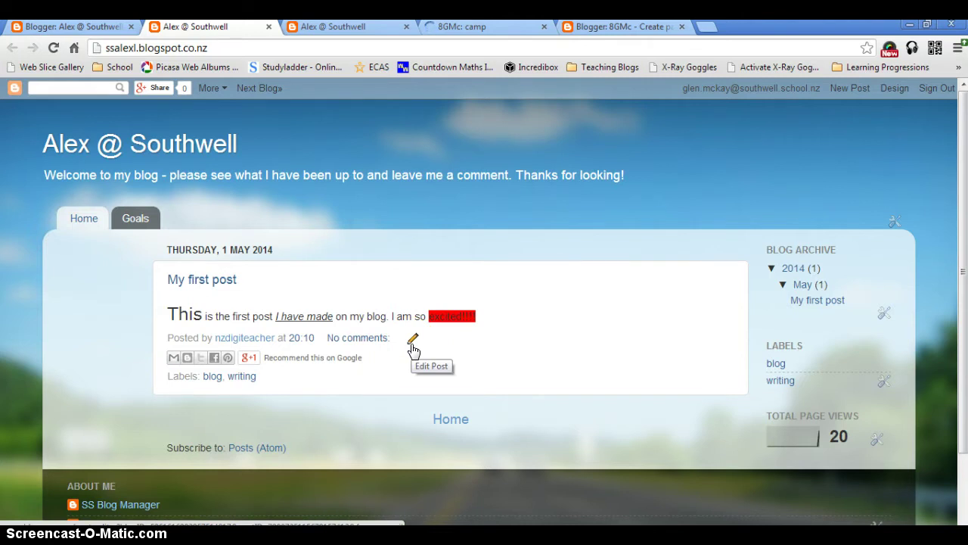
click(104, 25)
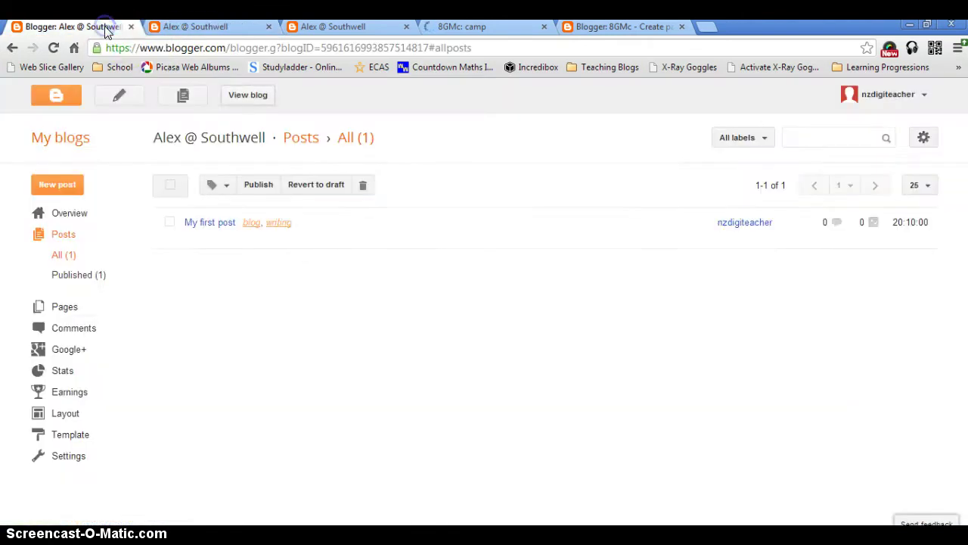
mouse_move(218, 225)
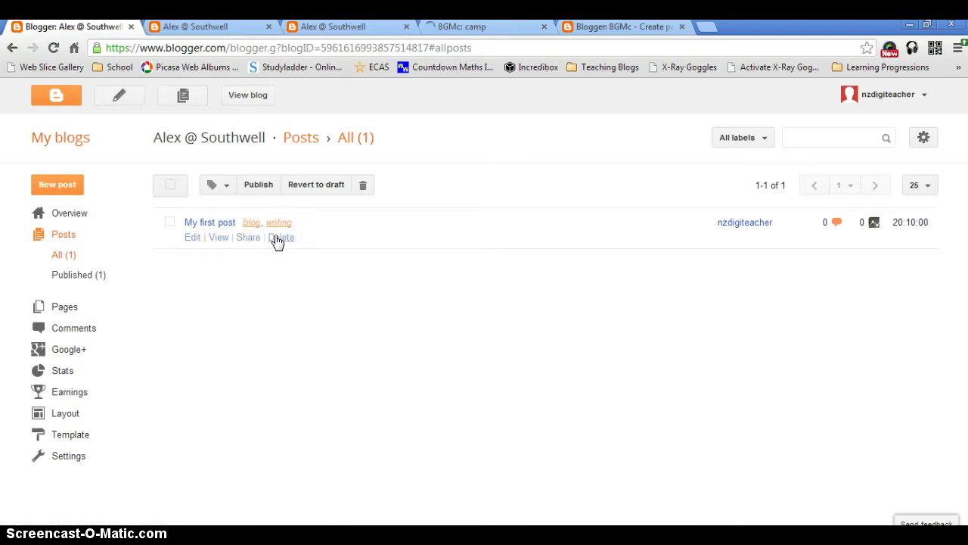
click(274, 274)
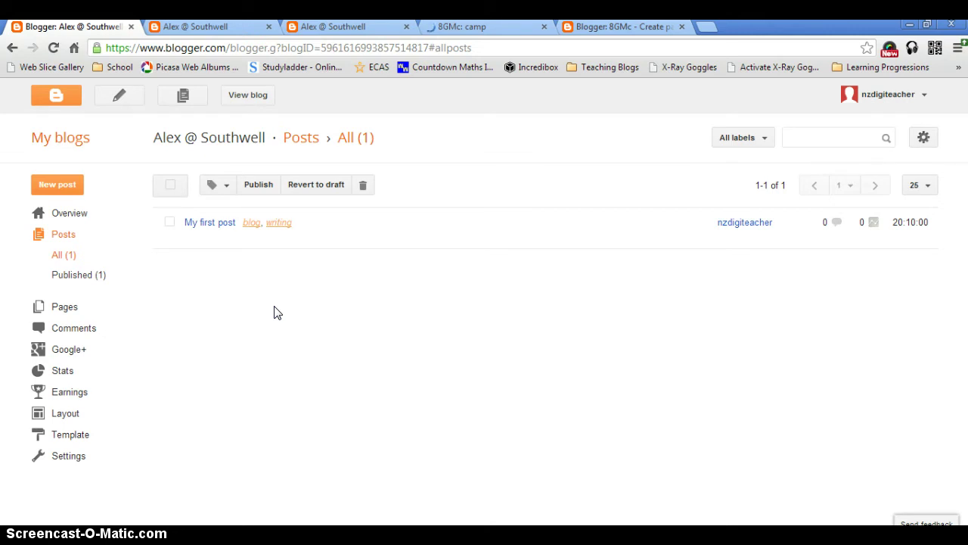
click(258, 372)
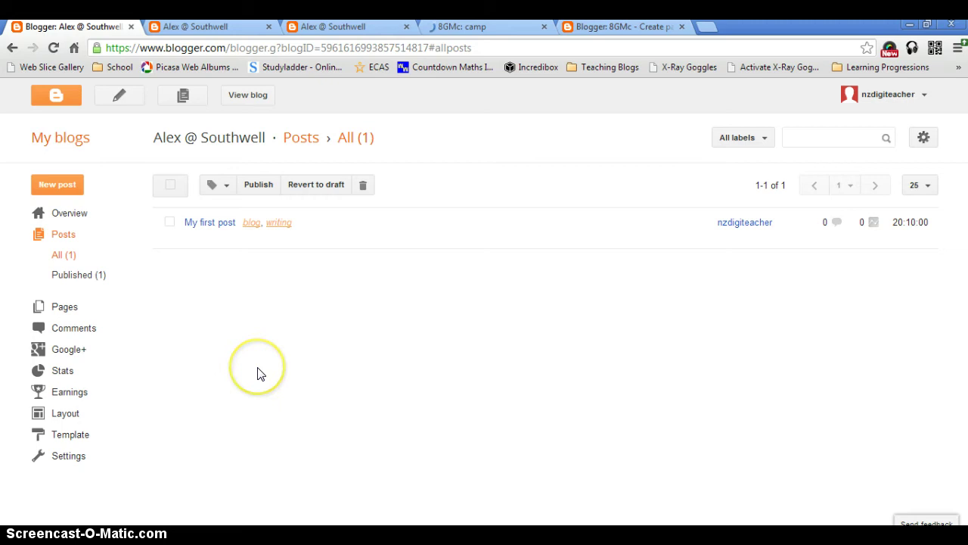